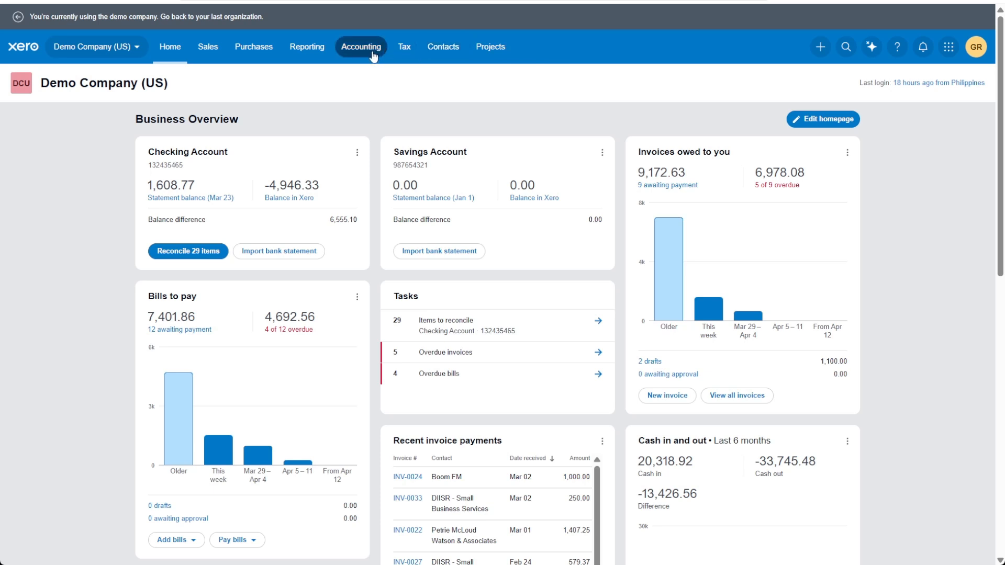
Open the bank statement import page for the Checking Account.
left_click(373, 53)
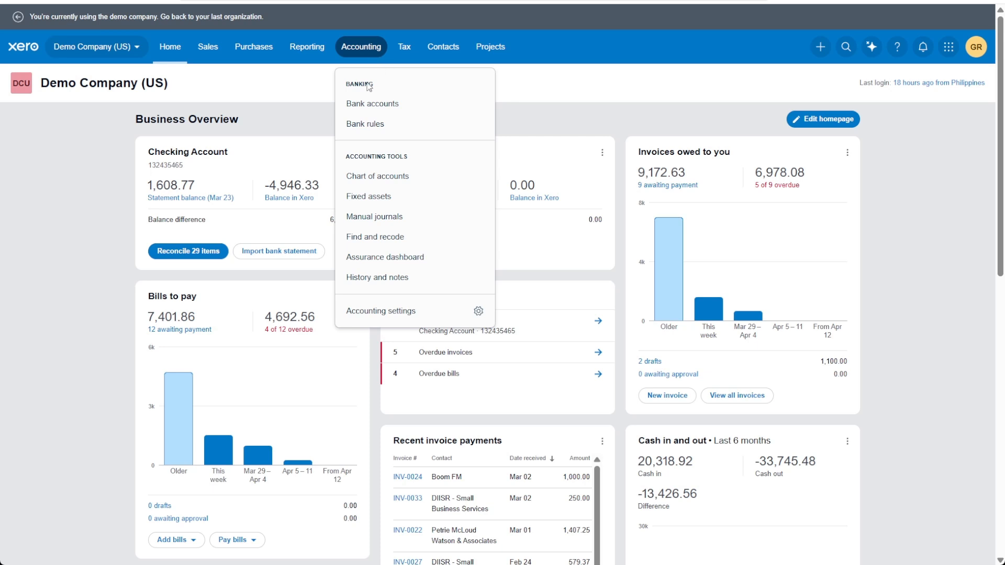
left_click(398, 105)
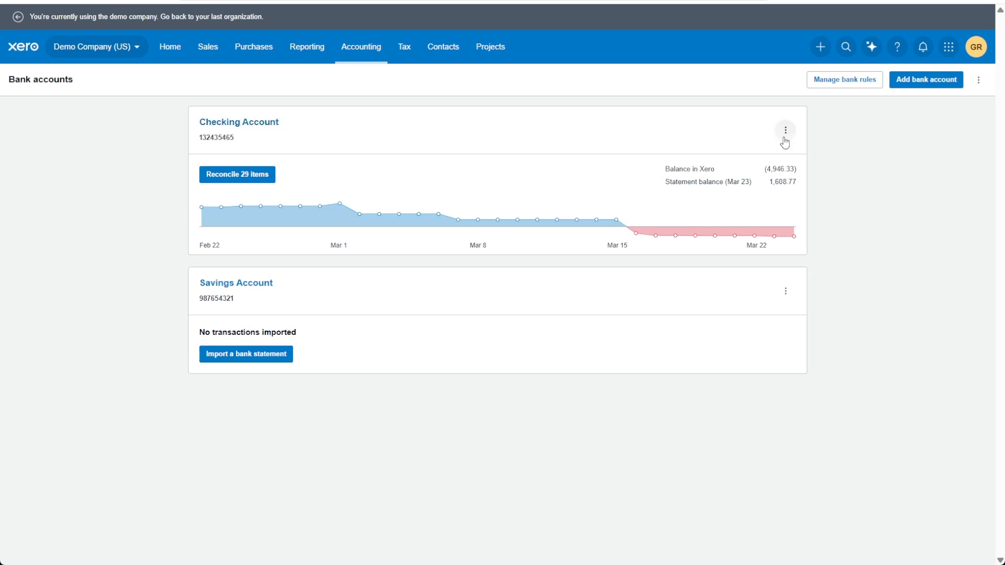
left_click(786, 131)
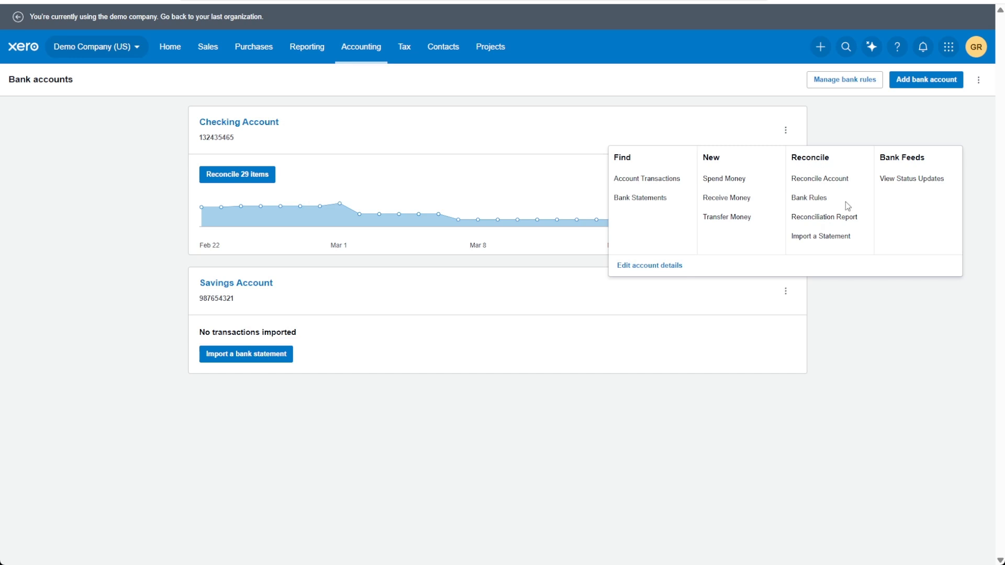
left_click(833, 238)
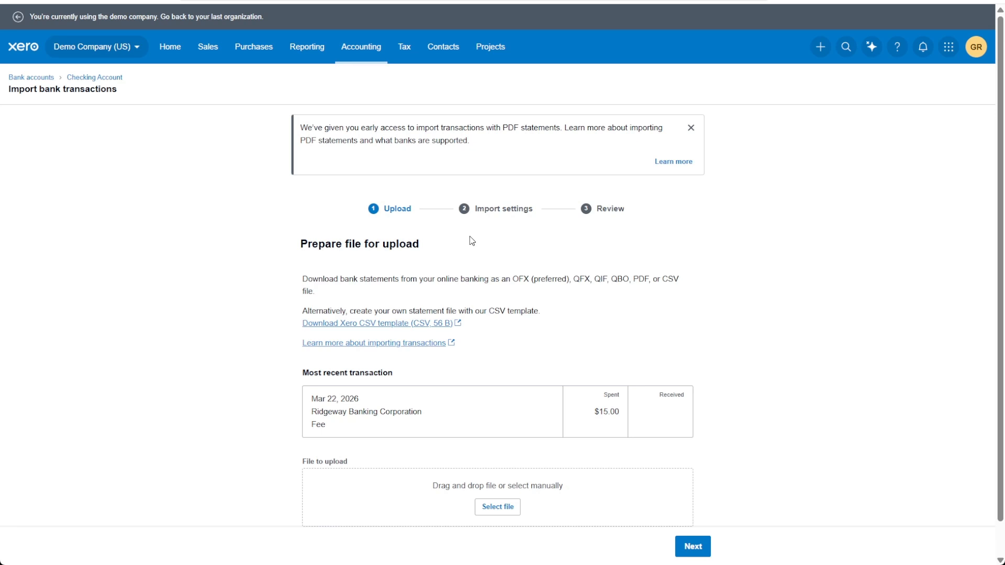
Download the Xero CSV statement template and open it as a spreadsheet.
scroll(472, 241, "down", 1)
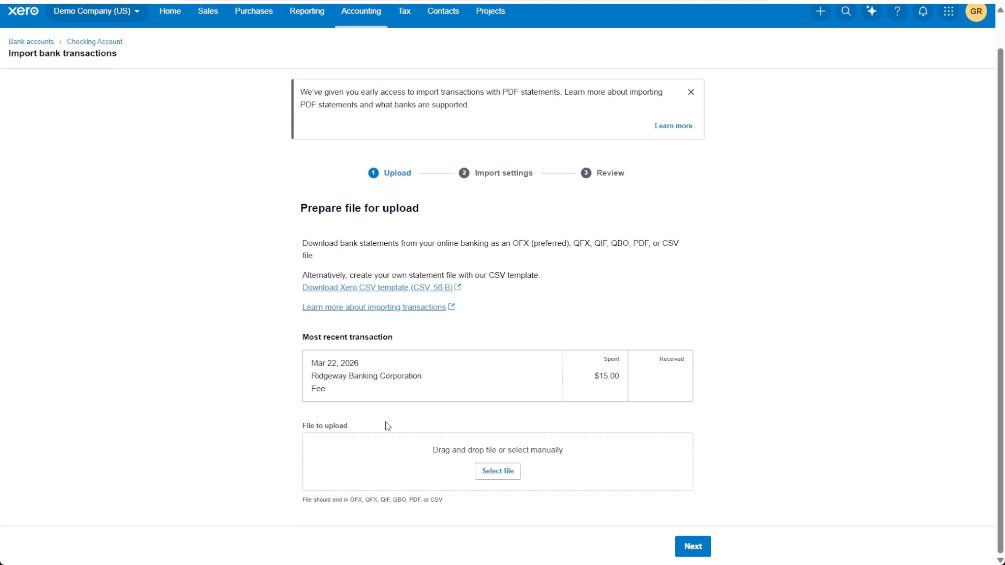
left_click_drag(298, 424, 352, 425)
left_click(506, 477)
left_click_drag(298, 291, 315, 287)
left_click(309, 298)
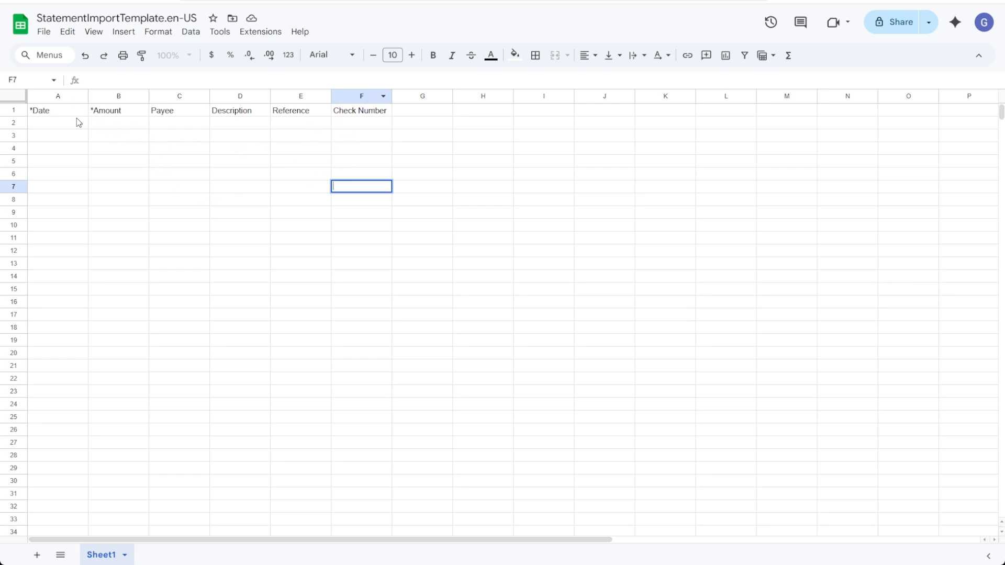
Review the template's column headings, from Date through Check Number.
left_click(74, 112)
left_click(131, 113)
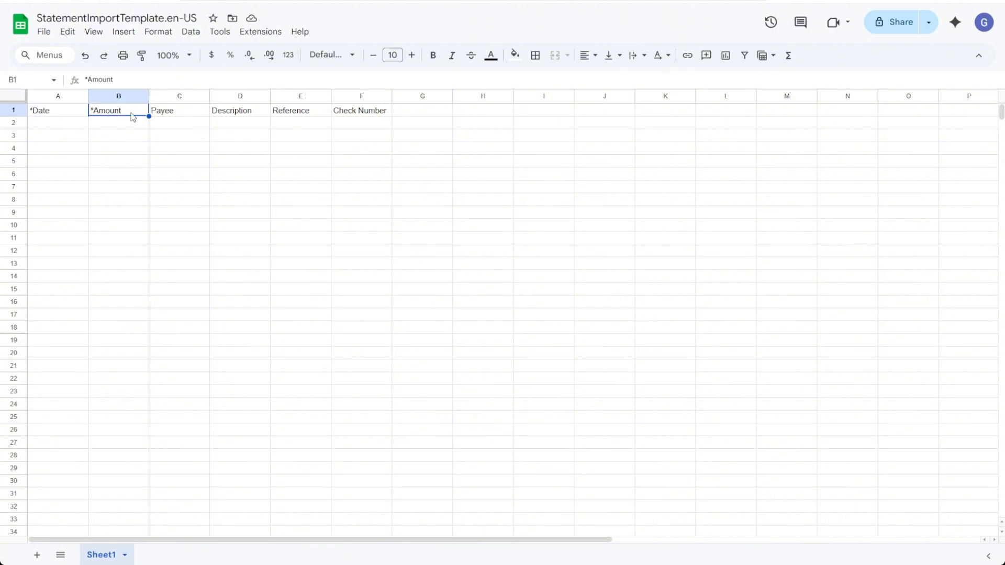
left_click(165, 116)
left_click(232, 115)
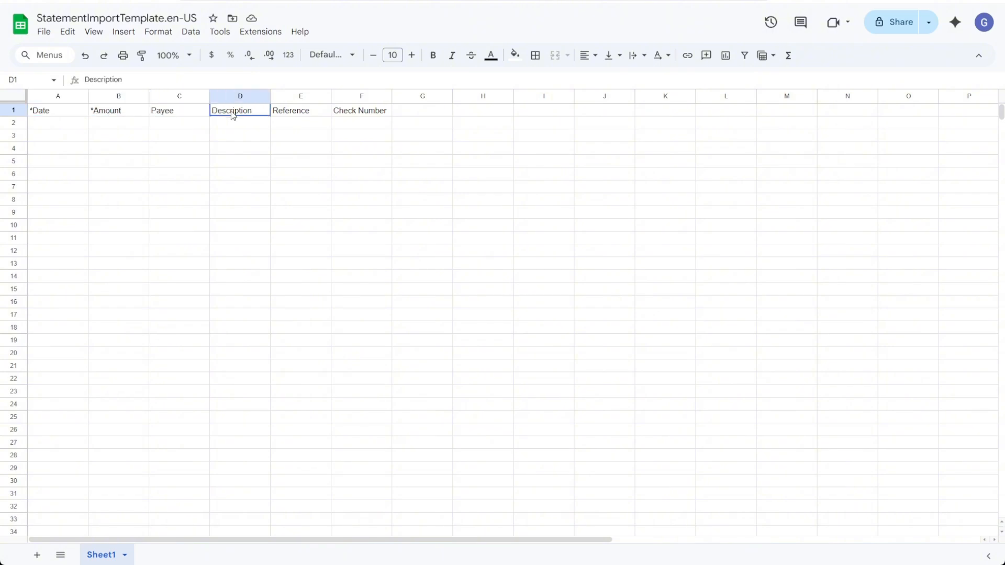
left_click(294, 113)
left_click(356, 113)
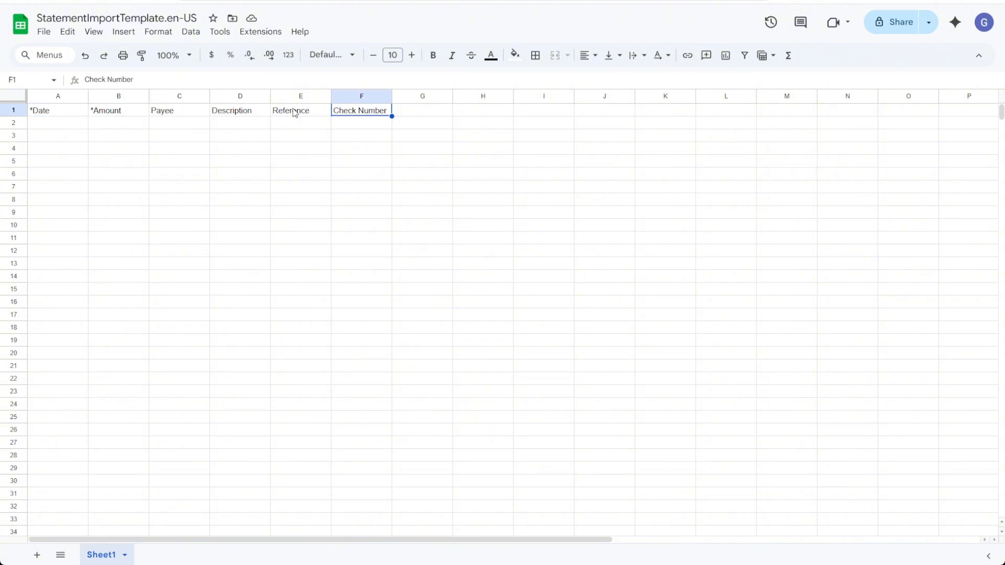
left_click(551, 195)
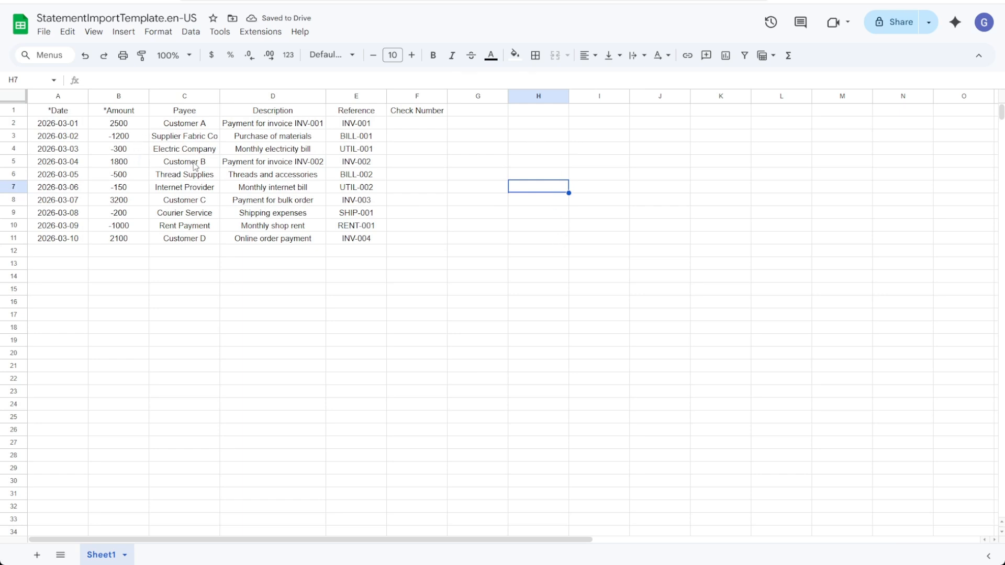
Review the sample dates and amounts entered in rows 2 to 11.
left_click(58, 127)
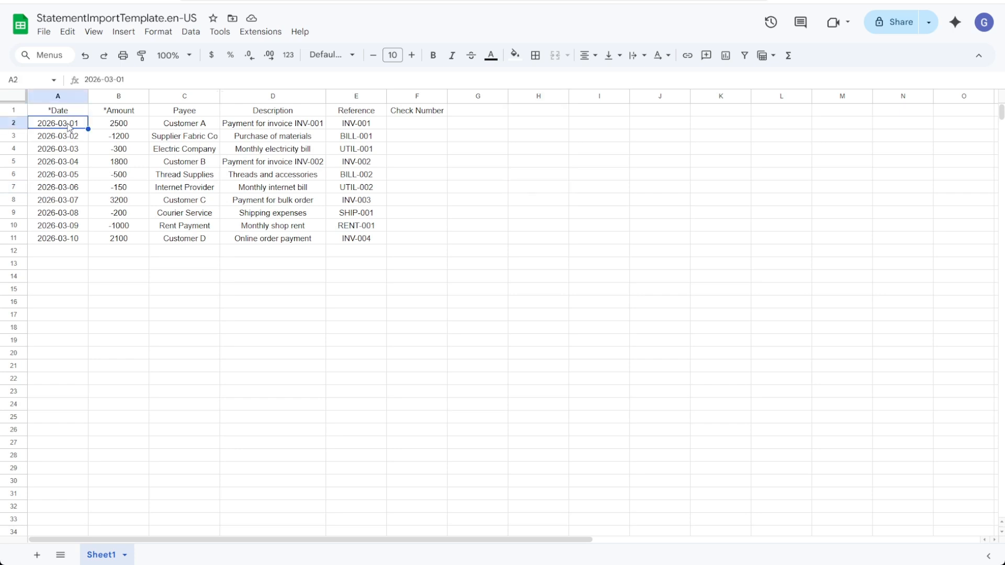
left_click_drag(69, 129, 71, 242)
left_click(62, 255)
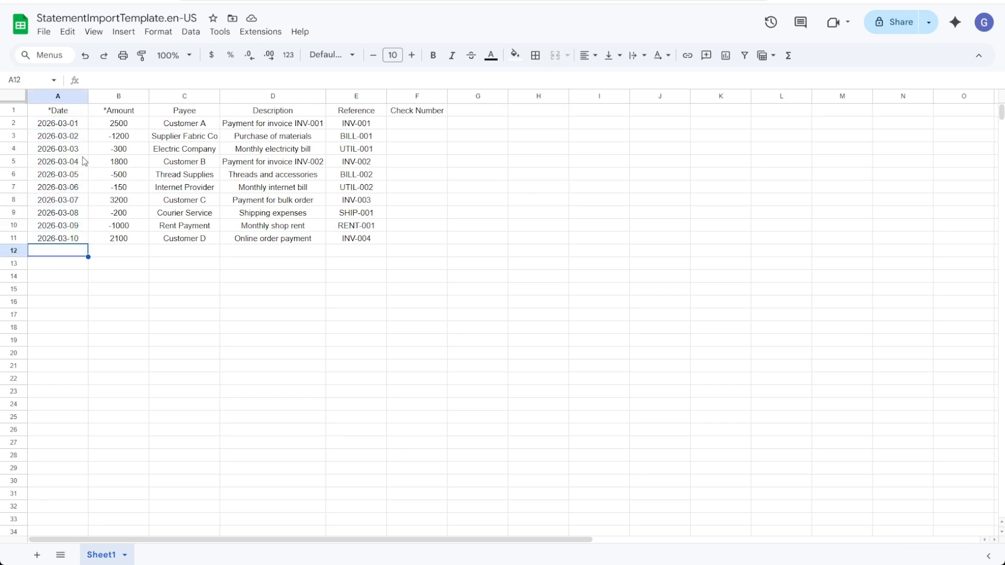
left_click_drag(108, 128, 116, 239)
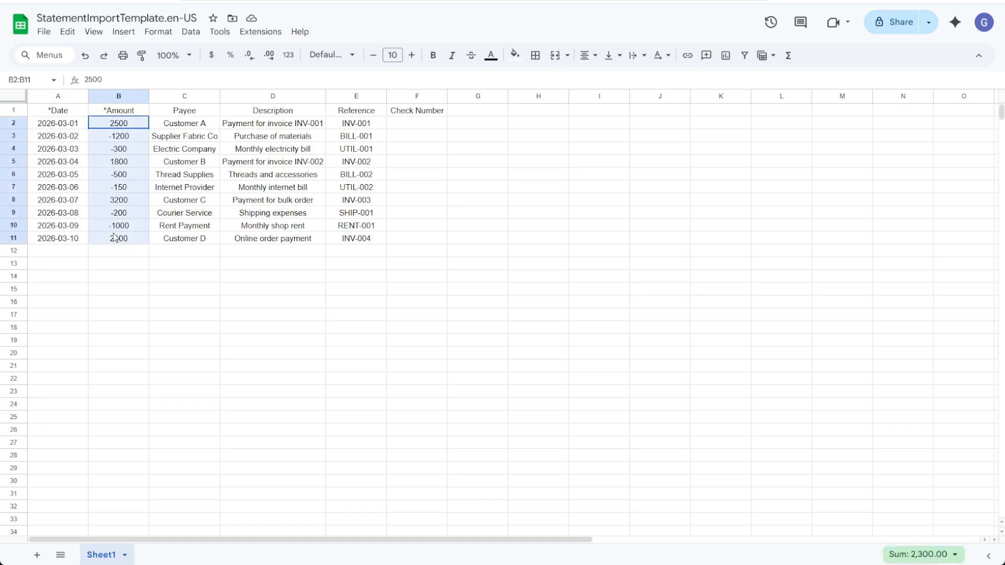
Inspect the payee, description, reference and check number entries of the sample transactions.
left_click(185, 127)
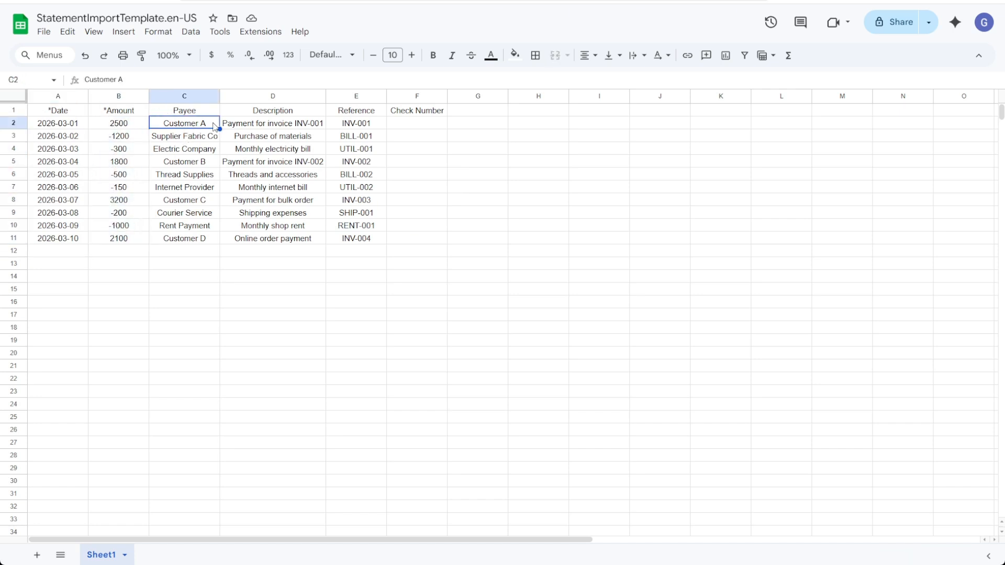
double_click(199, 137)
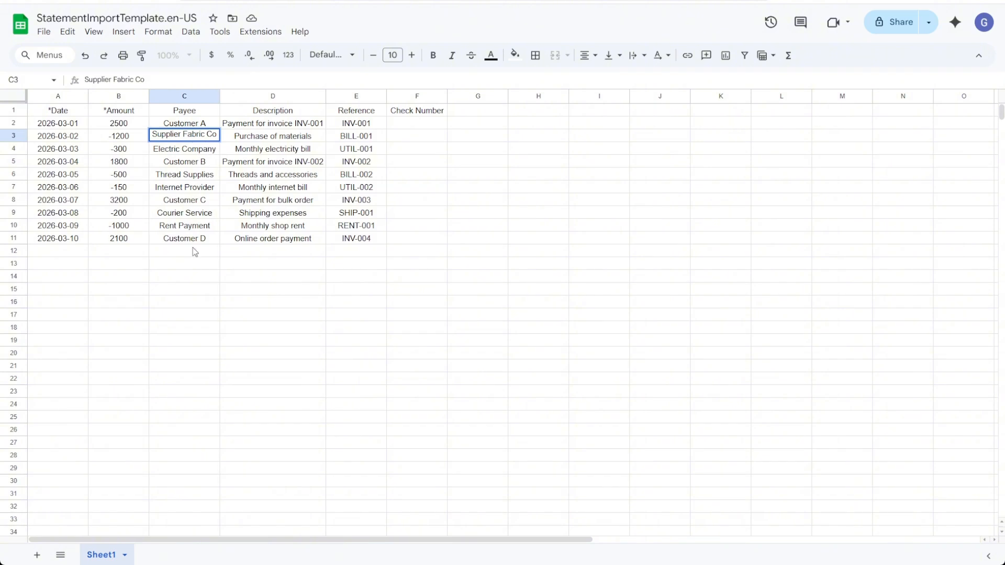
left_click(194, 275)
left_click(195, 139)
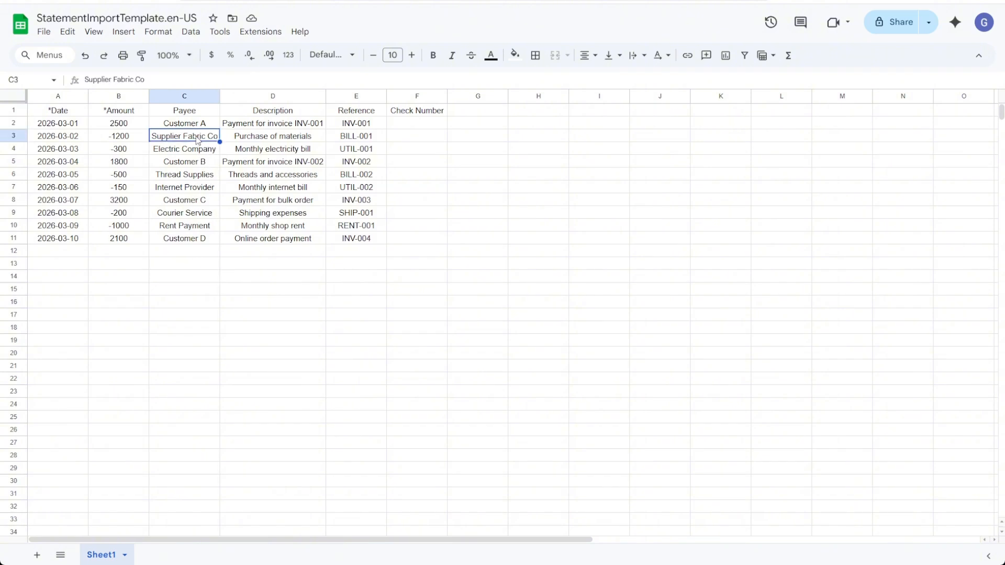
left_click(271, 136)
left_click(273, 112)
left_click(273, 138)
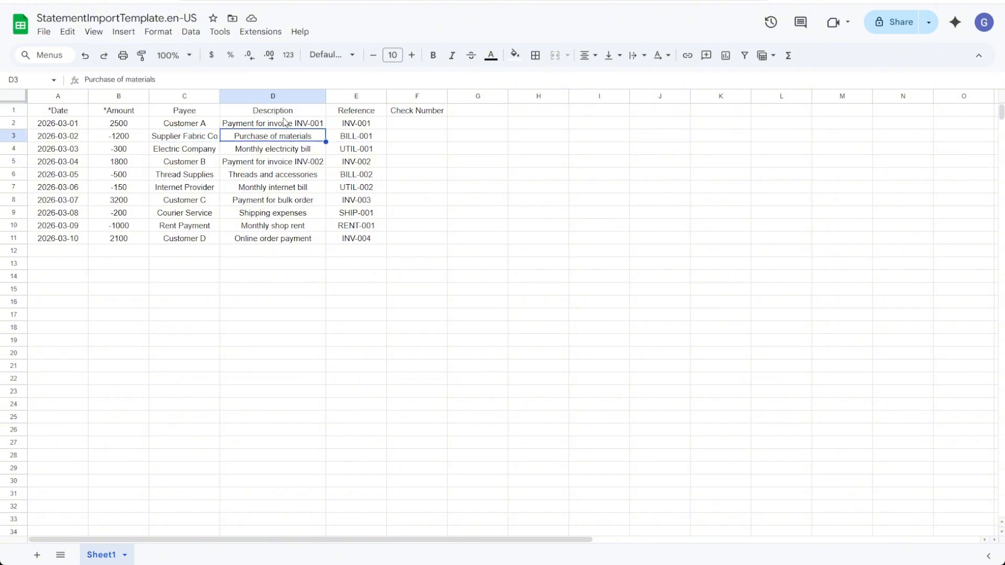
left_click(285, 115)
left_click(302, 137)
double_click(302, 137)
left_click_drag(317, 135, 239, 140)
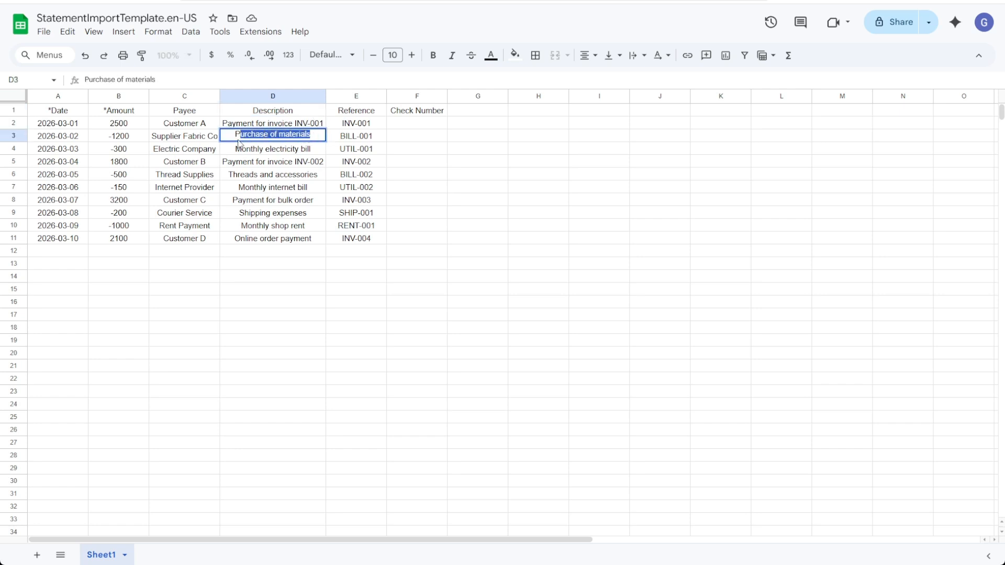
left_click(359, 138)
left_click(410, 150)
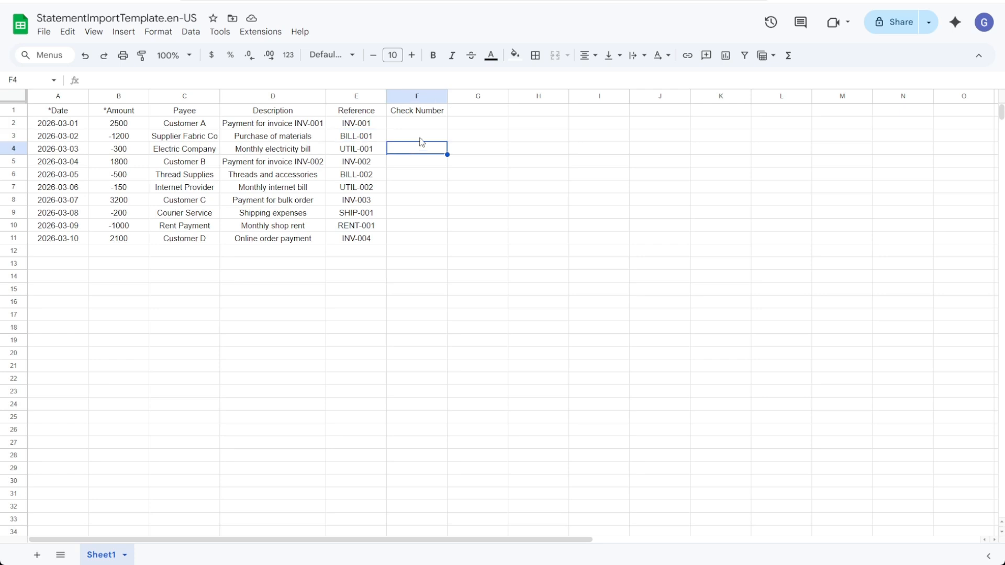
left_click(426, 175)
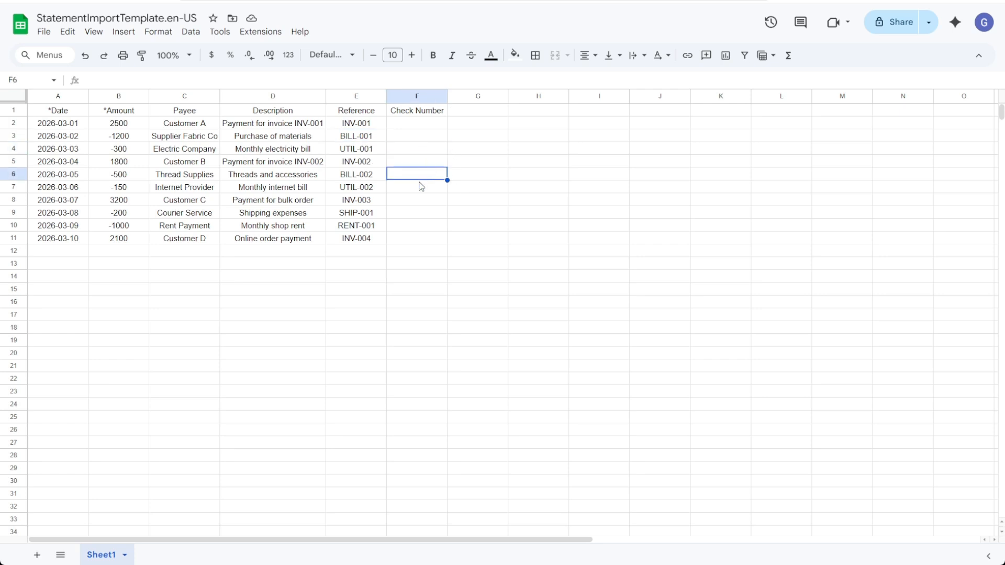
Download the spreadsheet as a Comma Separated Values (.csv) file.
left_click(44, 32)
mouse_move(64, 34)
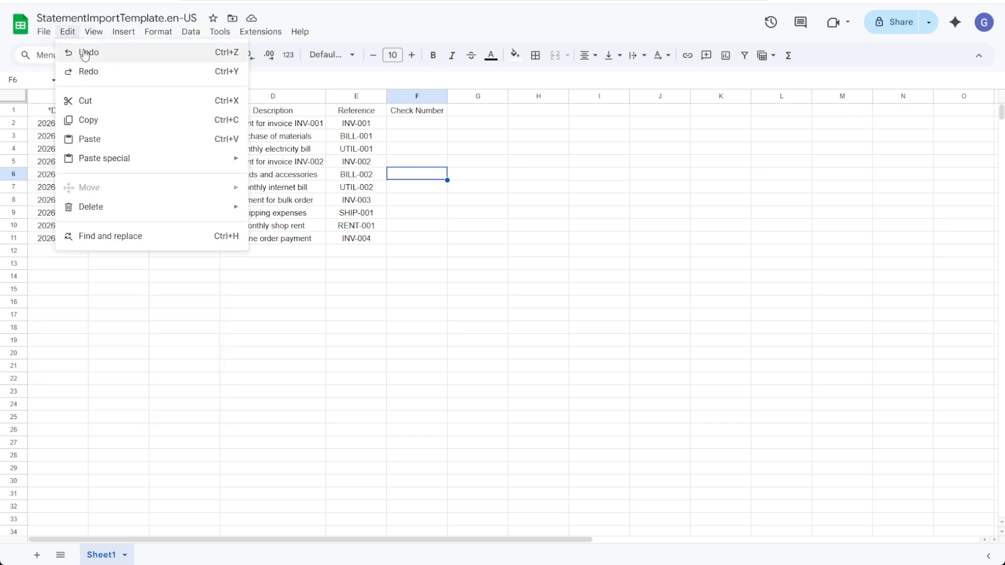
mouse_move(57, 178)
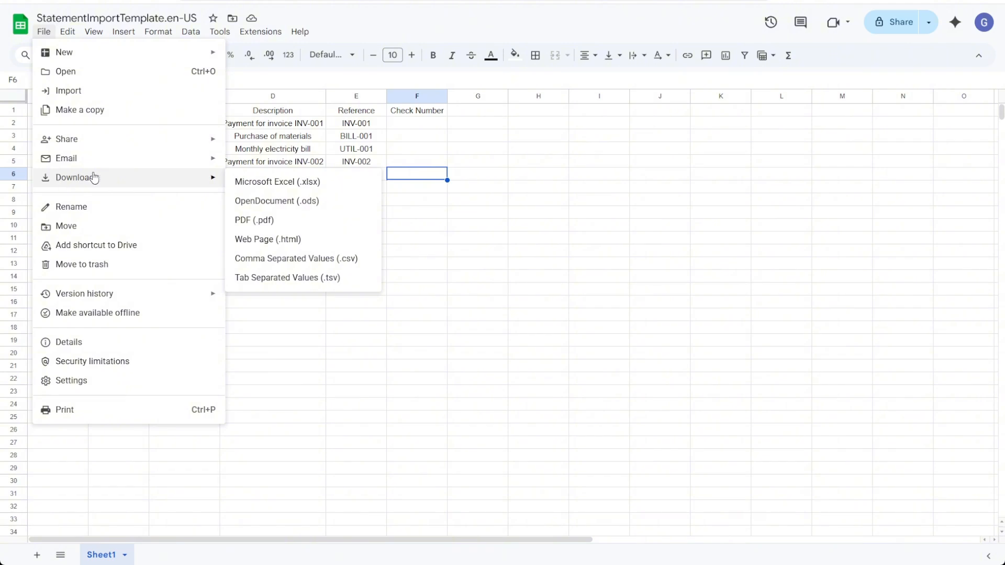
left_click(323, 259)
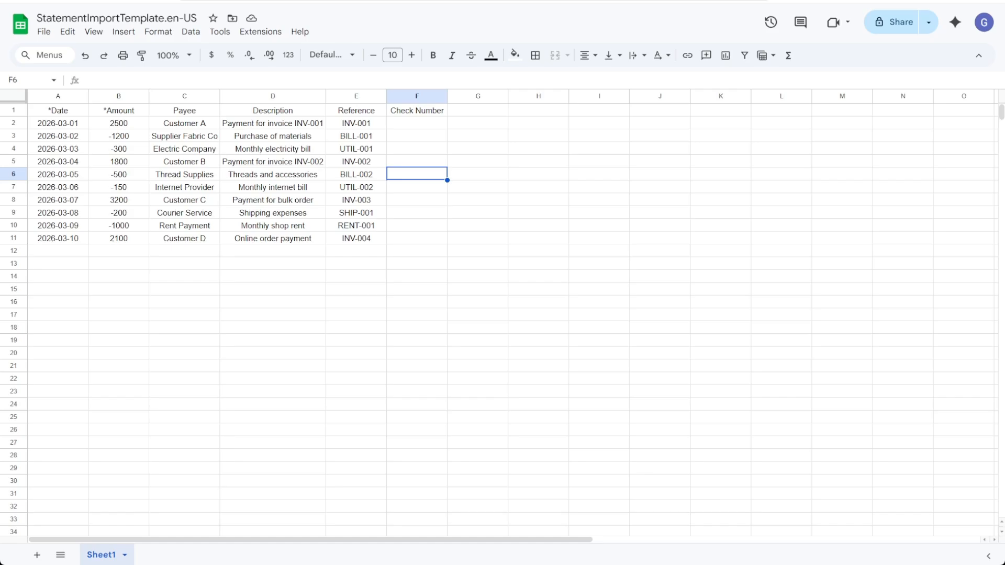
Upload the downloaded CSV file on the import page and continue to import settings.
key("ctrl+shift+Tab")
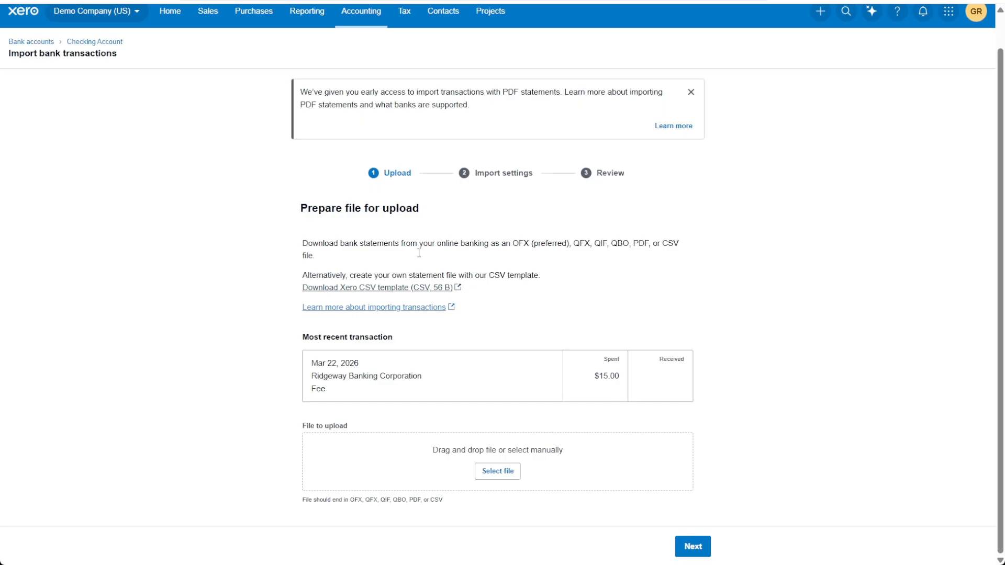
left_click(498, 475)
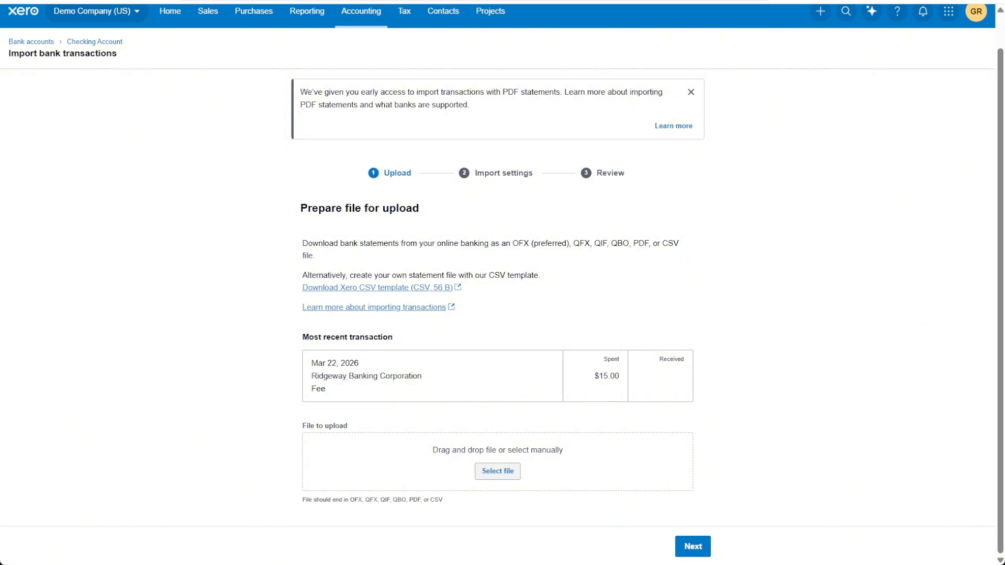
left_click(401, 247)
scroll(403, 251, "down", 1)
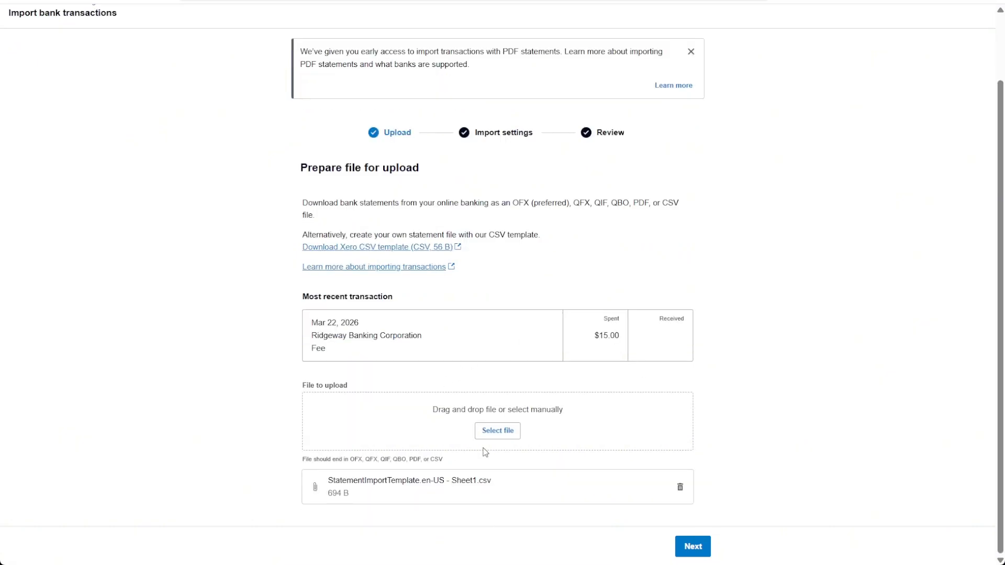
left_click(692, 547)
Review the column mappings to Xero fields, keeping Transaction Date, Transaction Amount and Payee assigned.
scroll(747, 265, "down", 3)
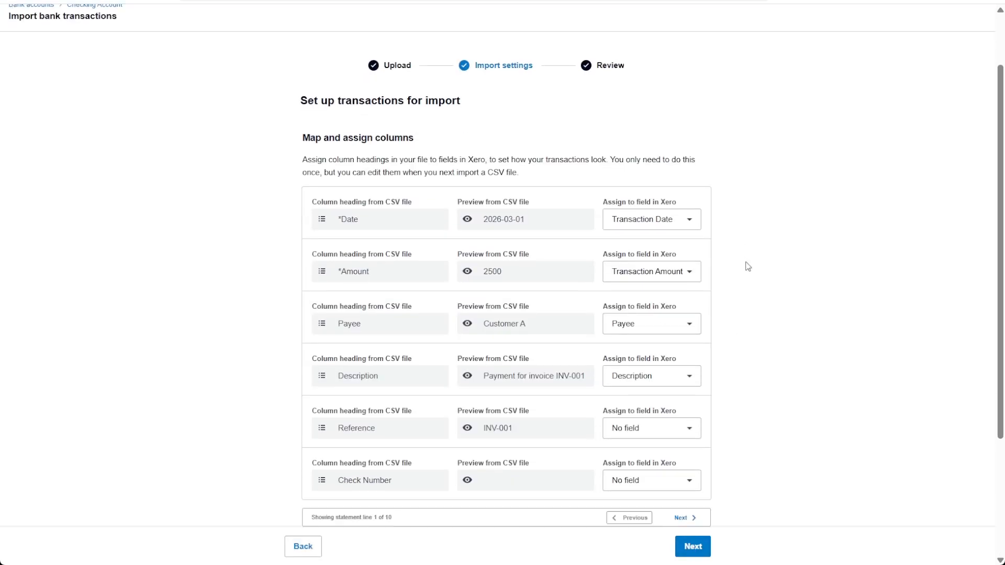
scroll(754, 257, "up", 2)
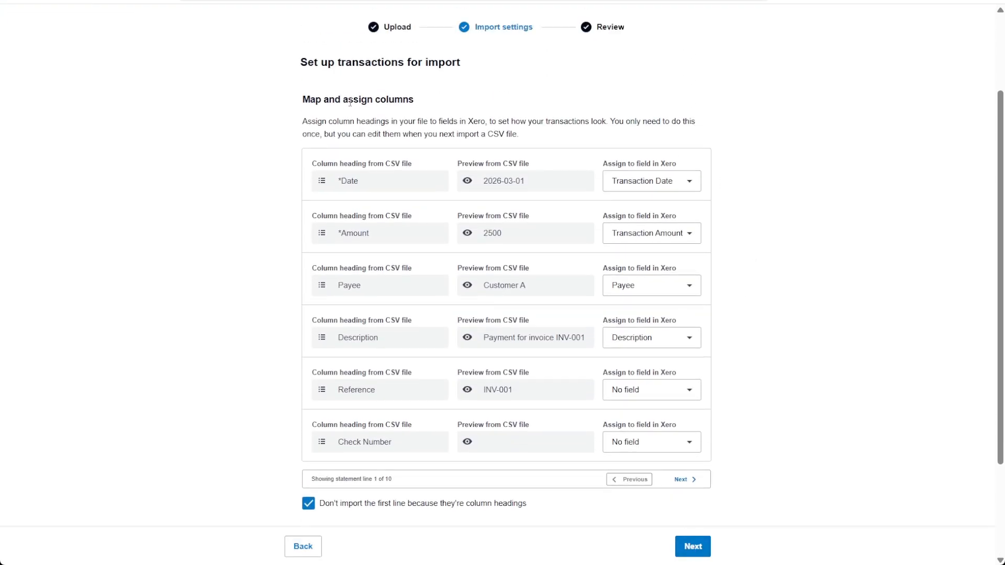
scroll(853, 170, "down", 1)
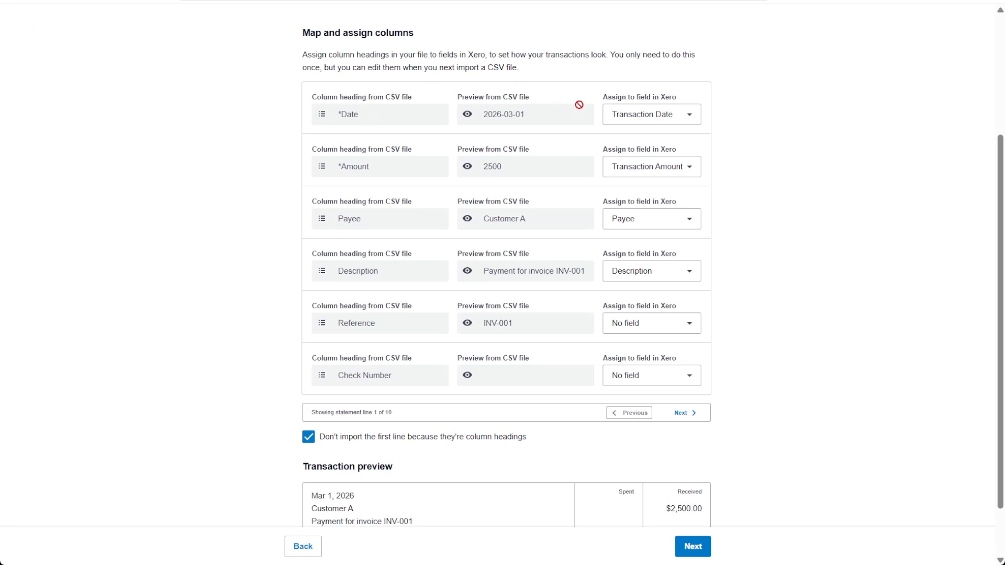
left_click(687, 114)
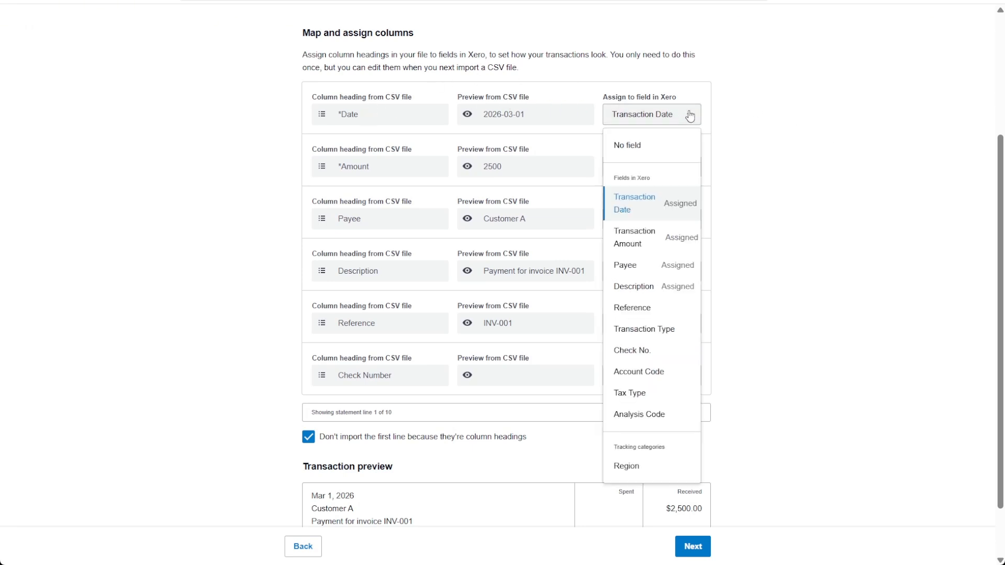
left_click(649, 201)
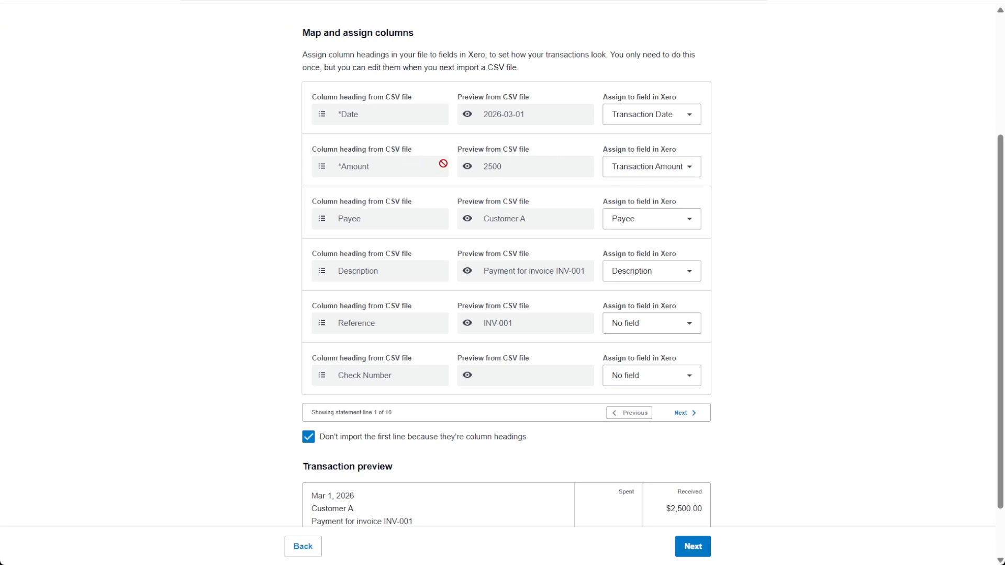
left_click(673, 172)
left_click(670, 287)
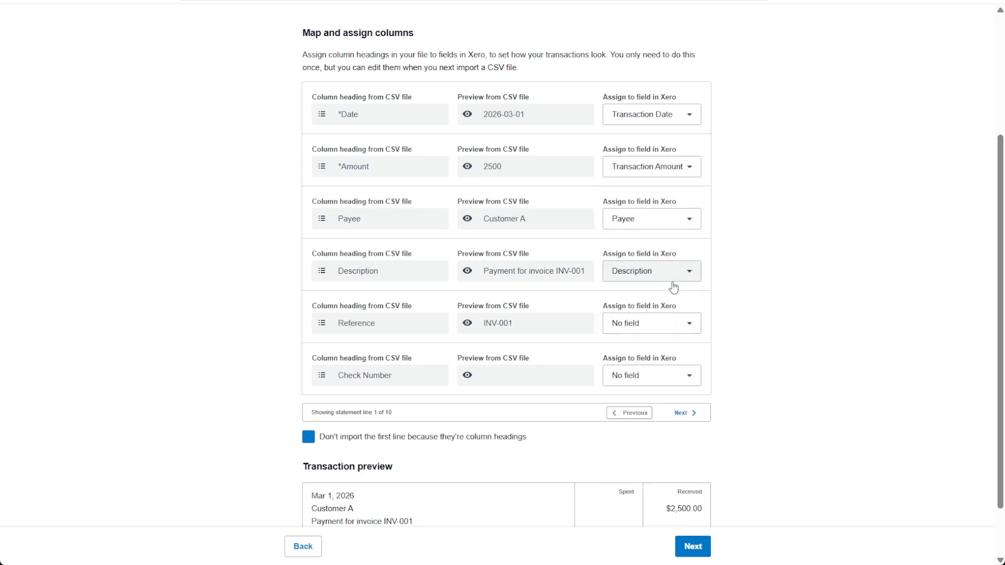
left_click(650, 219)
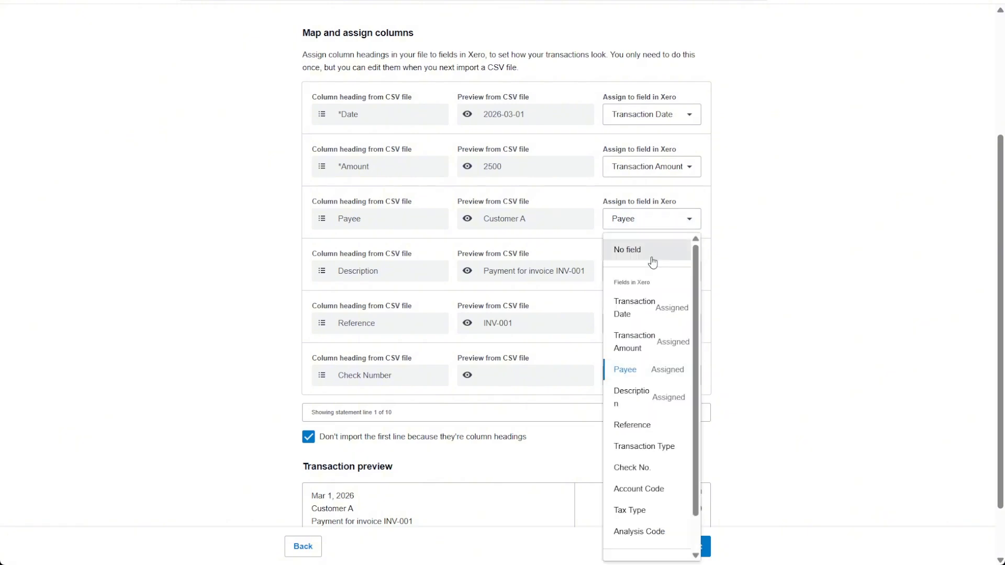
left_click(648, 366)
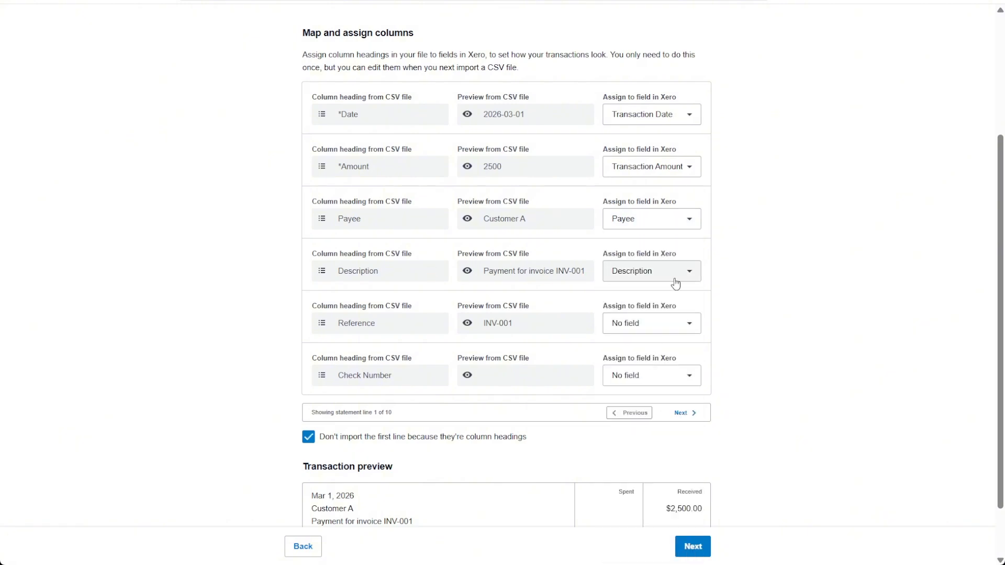
Assign the Reference column from the CSV file to Xero's Reference field.
left_click(673, 278)
left_click(648, 446)
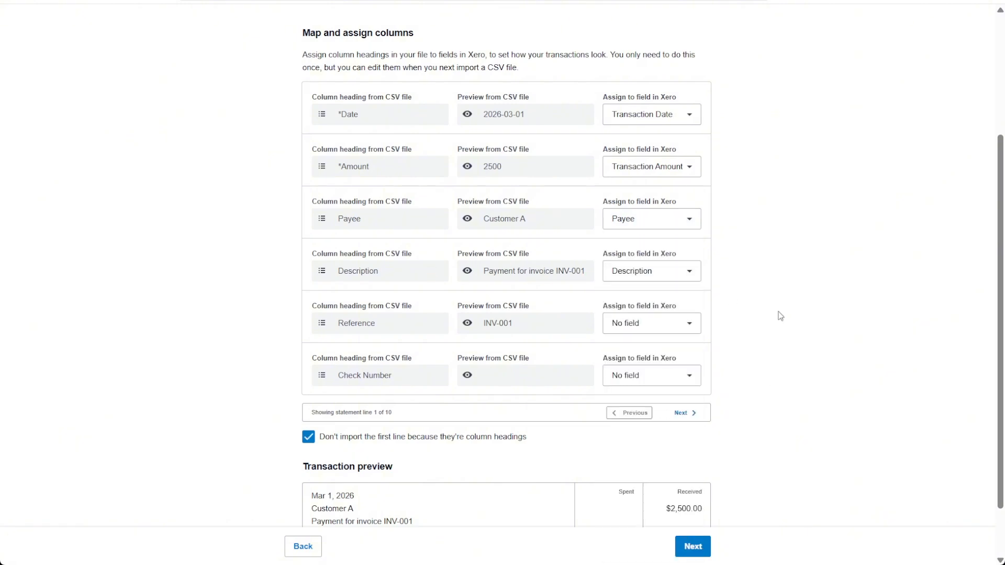
left_click(690, 322)
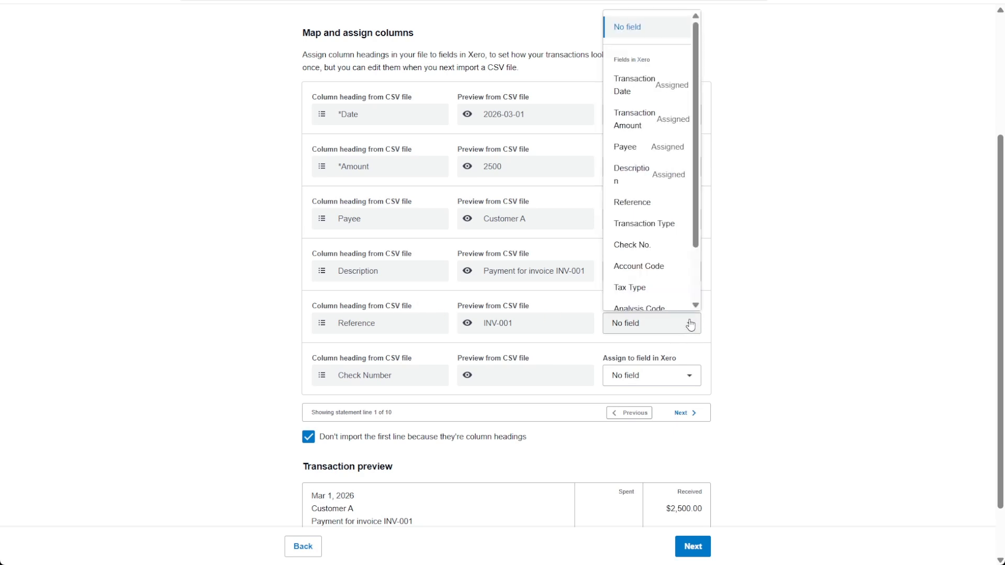
left_click(647, 194)
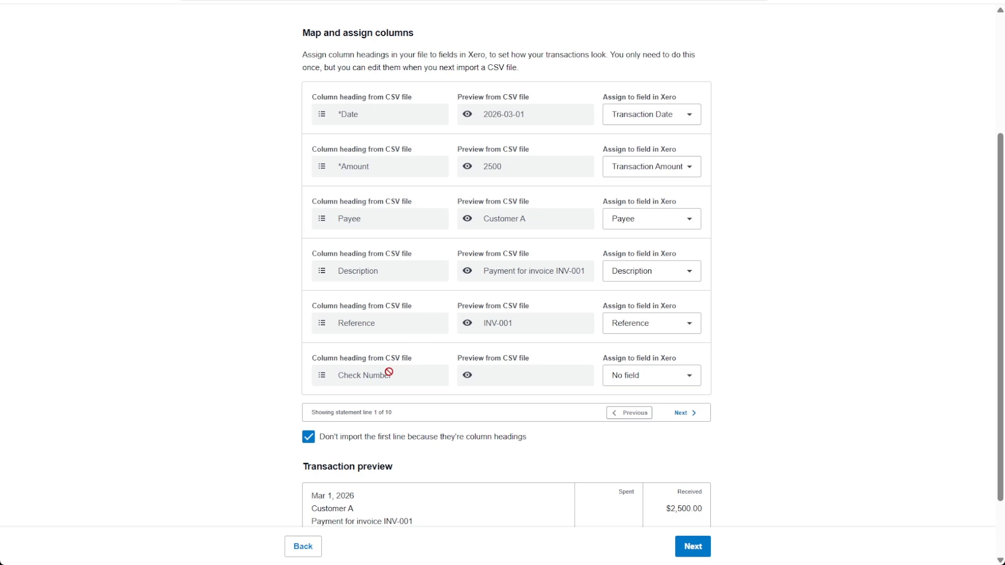
Assign the Check Number column to Xero's Check No. field.
left_click(689, 384)
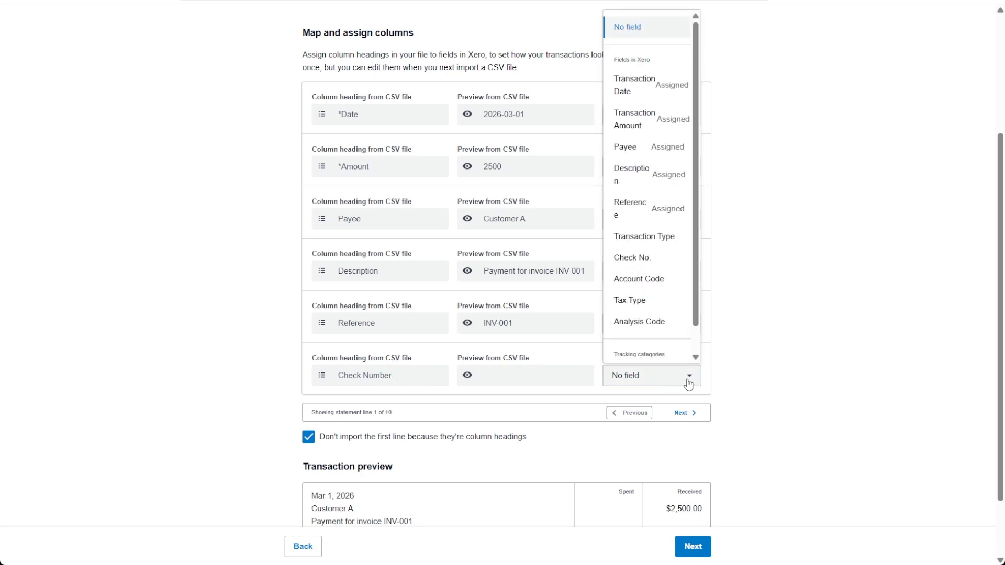
scroll(678, 317, "down", 1)
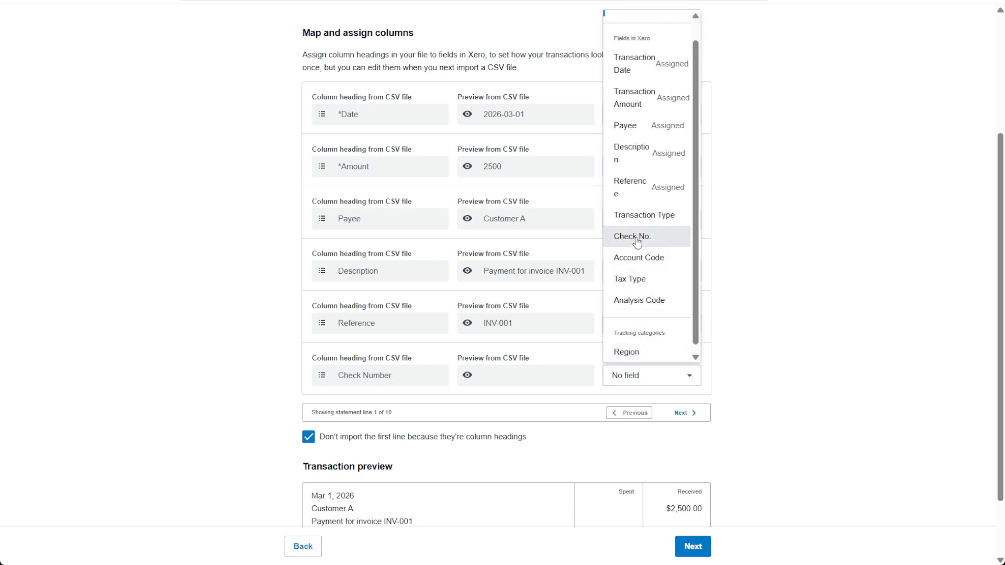
left_click(656, 241)
Check the transaction preview and continue from the import settings to the review page.
scroll(764, 277, "up", 3)
scroll(783, 297, "down", 4)
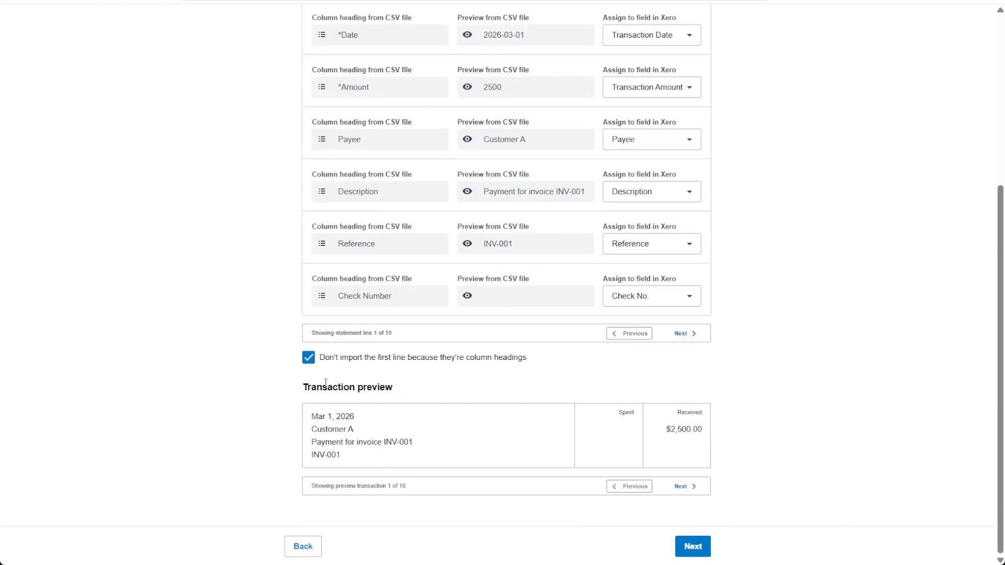
left_click_drag(309, 386, 415, 390)
left_click(428, 382)
left_click(691, 545)
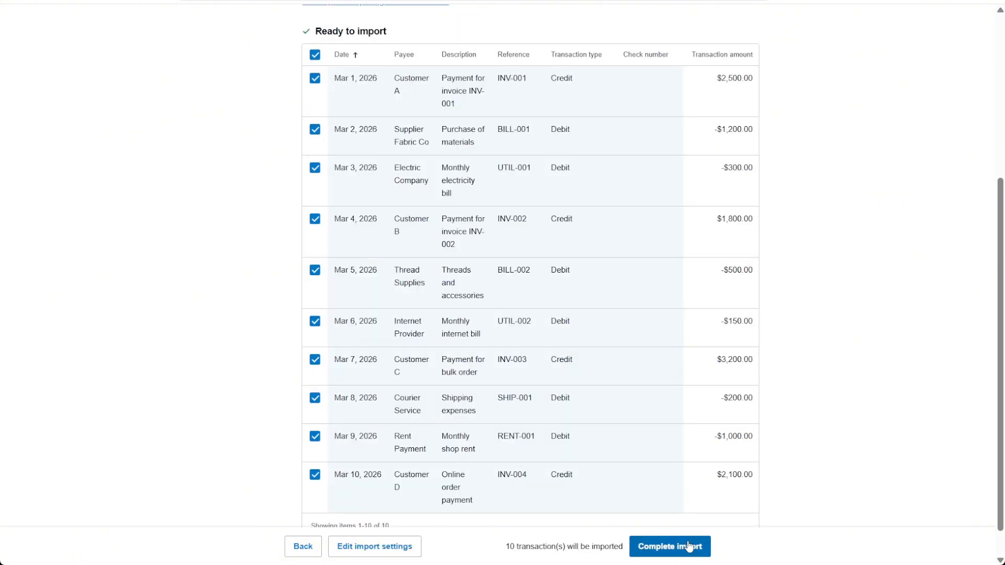
Review the transactions ready to import and complete the import.
scroll(668, 340, "up", 3)
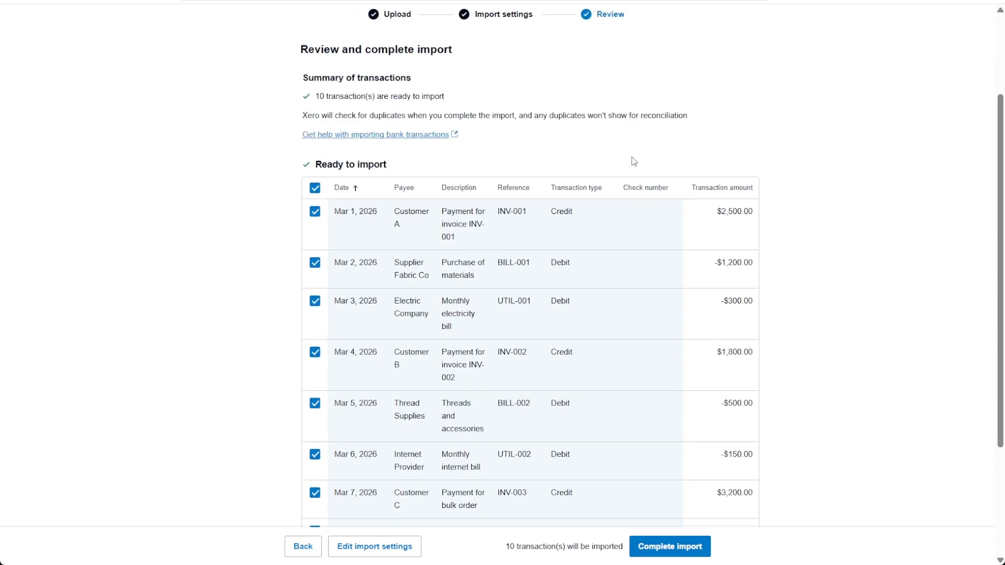
scroll(631, 160, "down", 3)
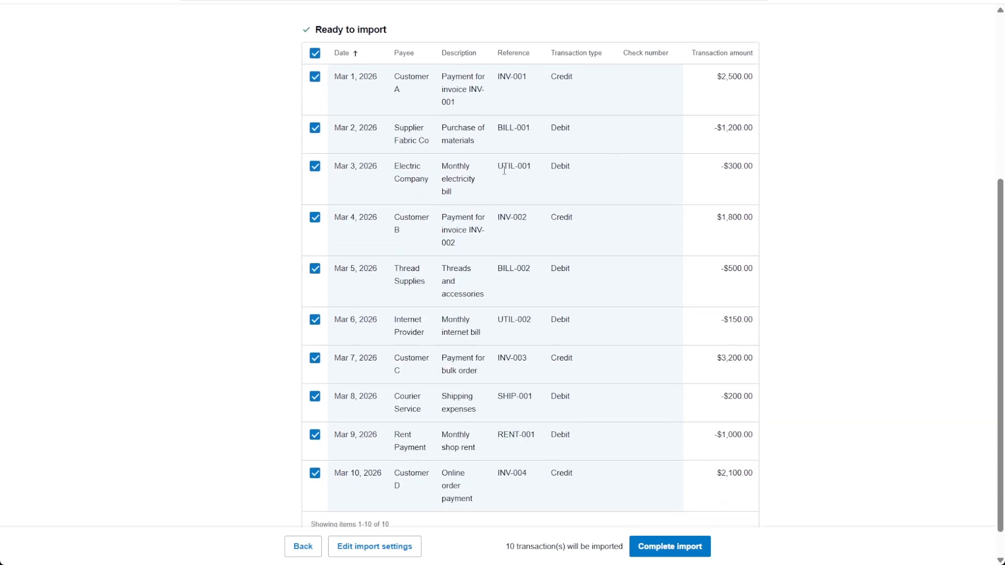
scroll(504, 173, "down", 1)
scroll(506, 174, "up", 2)
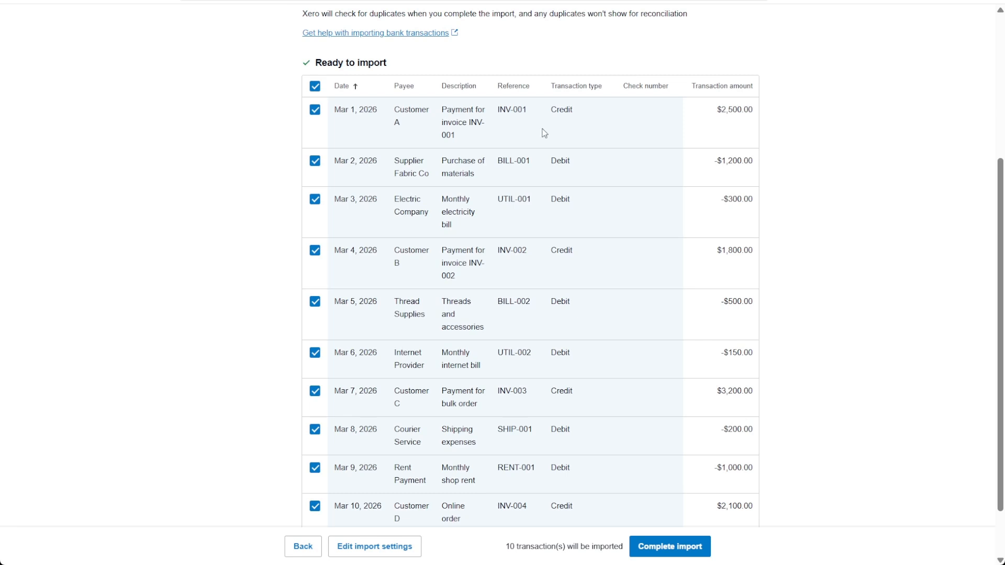
scroll(544, 133, "down", 2)
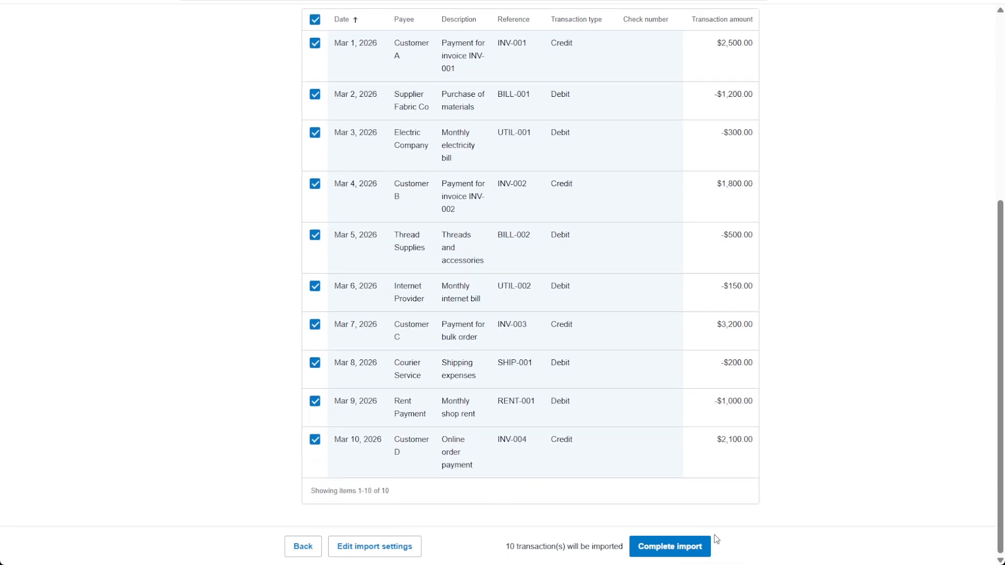
left_click(661, 551)
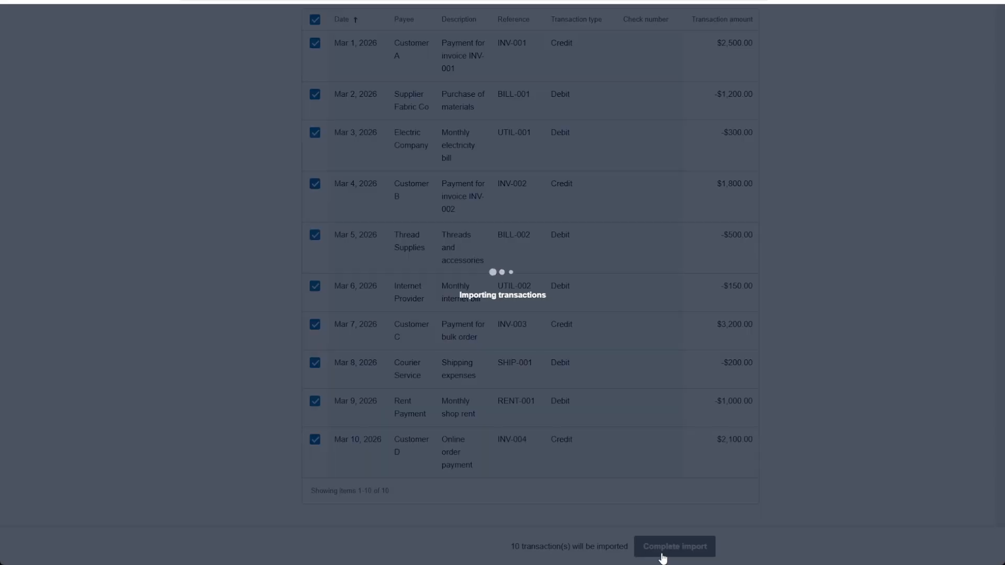
Examine the imported statement lines on the bank reconciliation page.
scroll(926, 174, "down", 6)
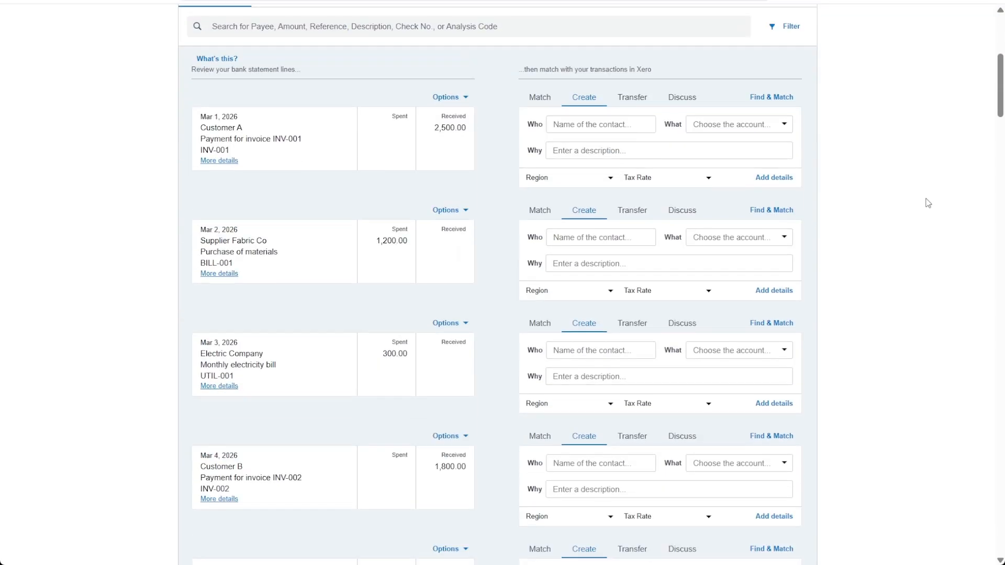
scroll(348, 157, "down", 4)
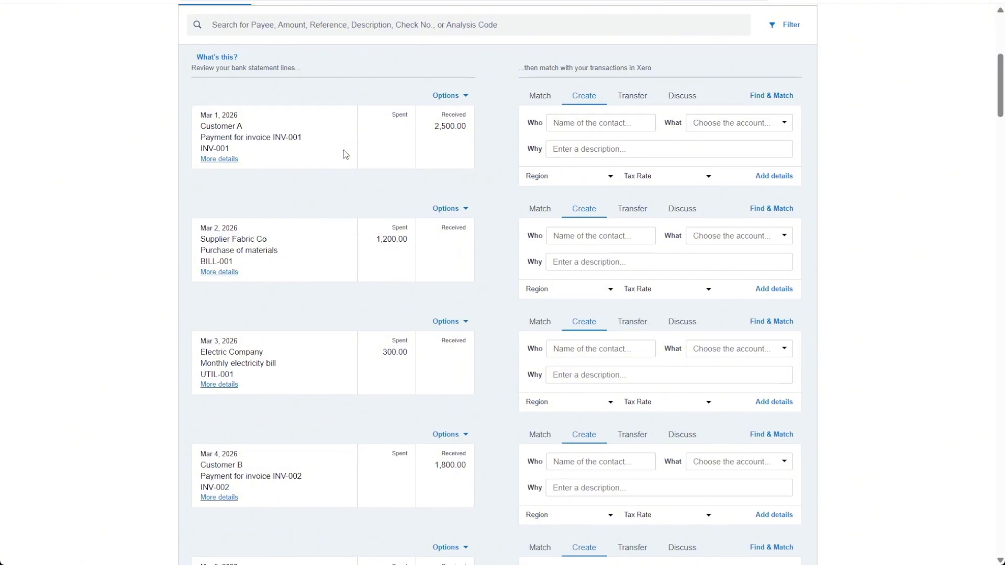
scroll(367, 177, "down", 2)
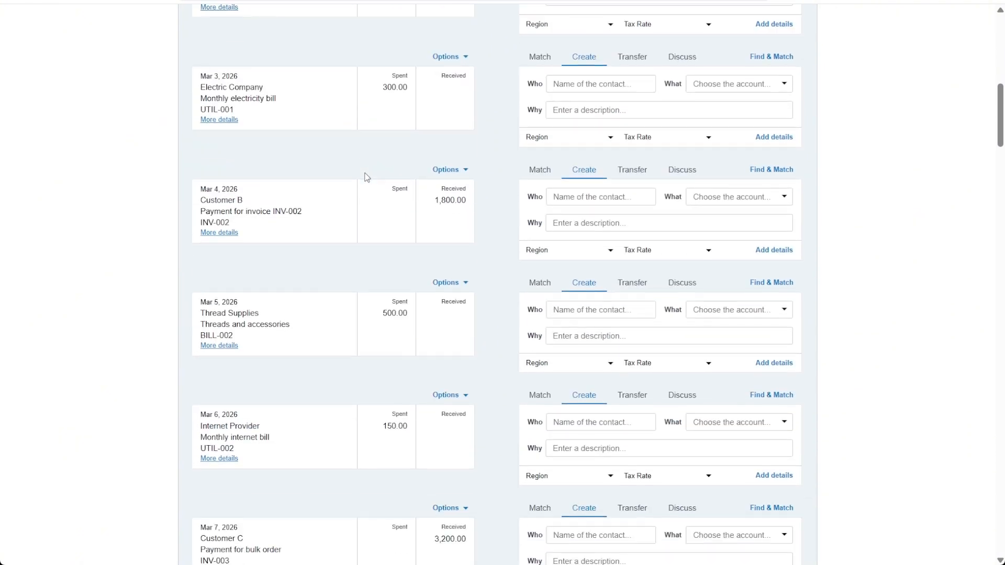
scroll(453, 236, "up", 5)
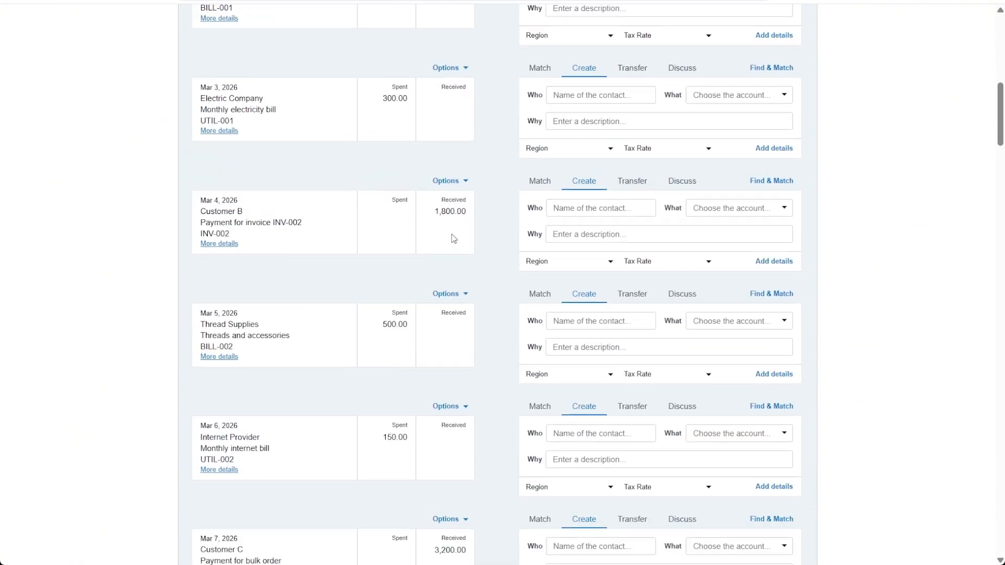
scroll(449, 231, "up", 4)
scroll(451, 237, "down", 12)
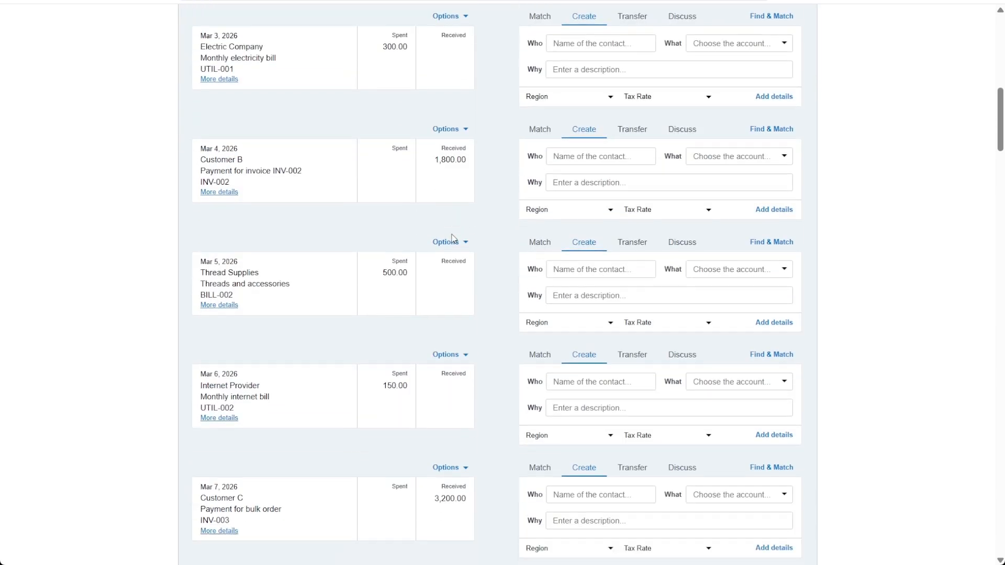
scroll(830, 272, "up", 12)
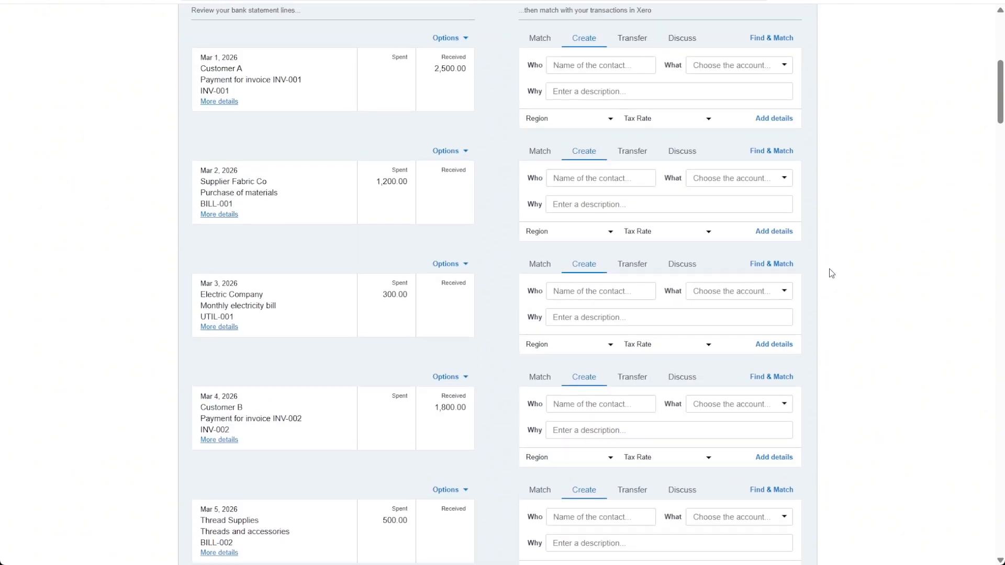